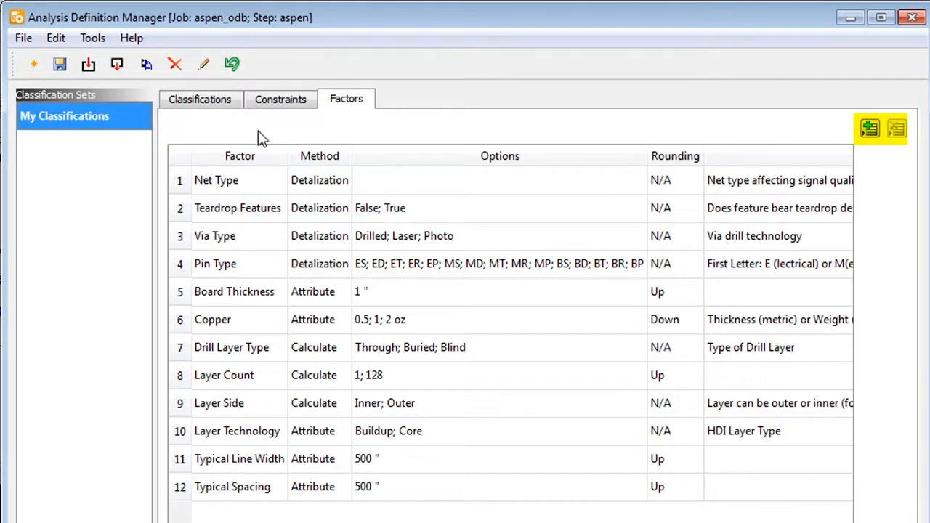
Test the classification set's line width, spacing and layer count criteria against the design.
click(204, 103)
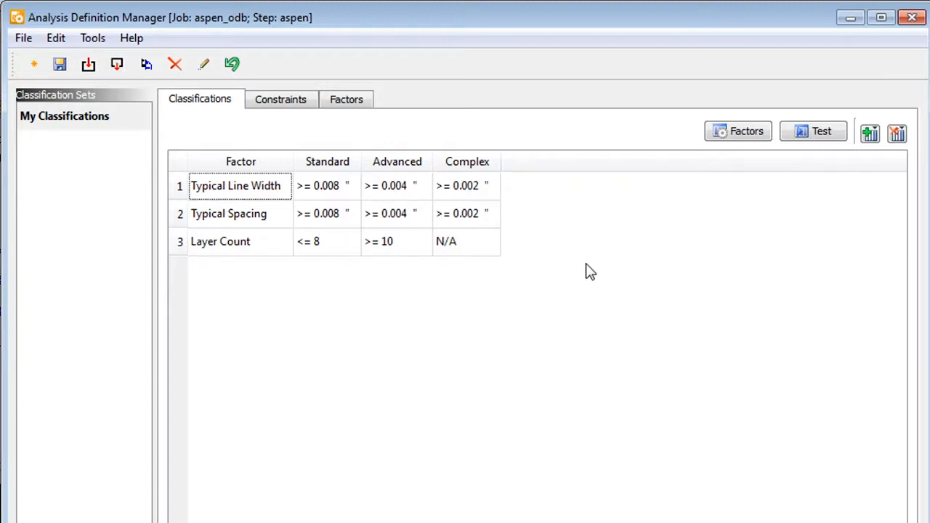
click(824, 138)
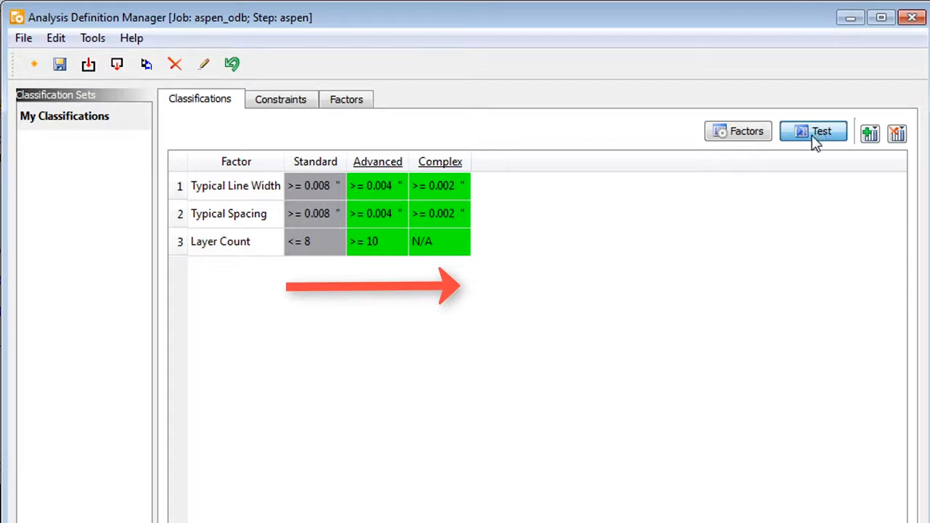
Browse the Etch constraint group and review the General Copper Spacing constraint values.
click(289, 106)
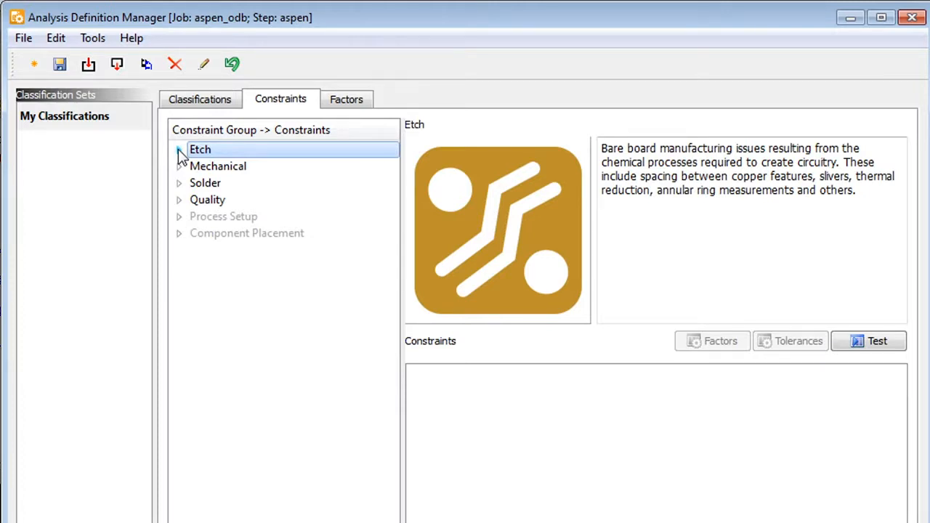
click(179, 151)
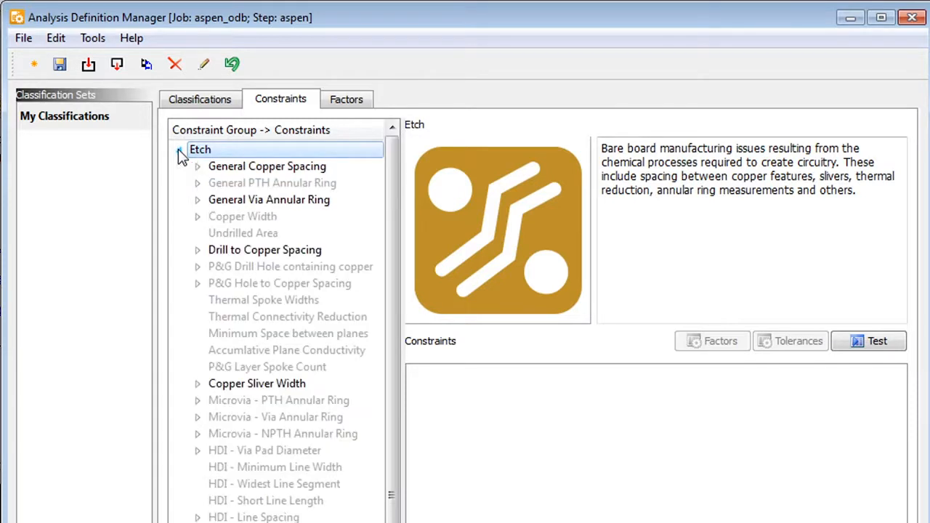
click(197, 167)
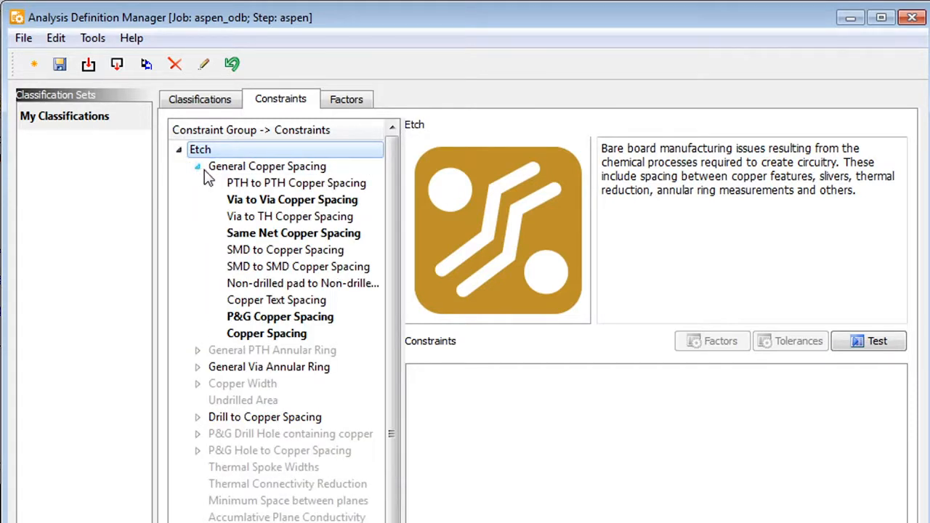
click(275, 168)
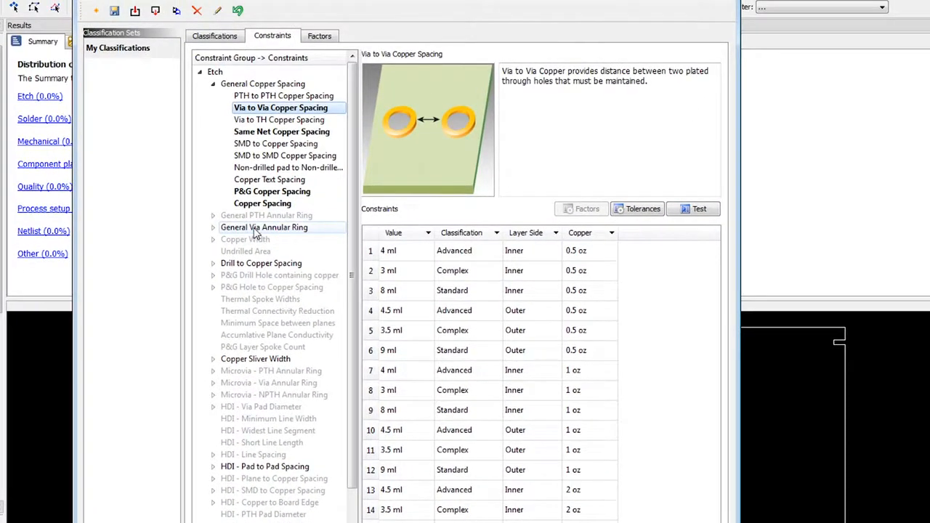
click(145, 13)
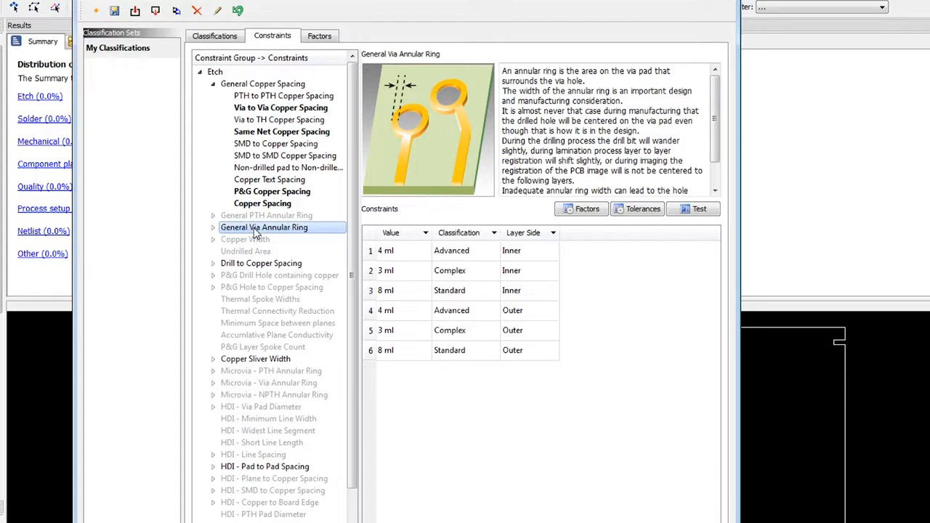
Collapse Etch and browse the Mechanical and Solder constraint groups.
click(201, 72)
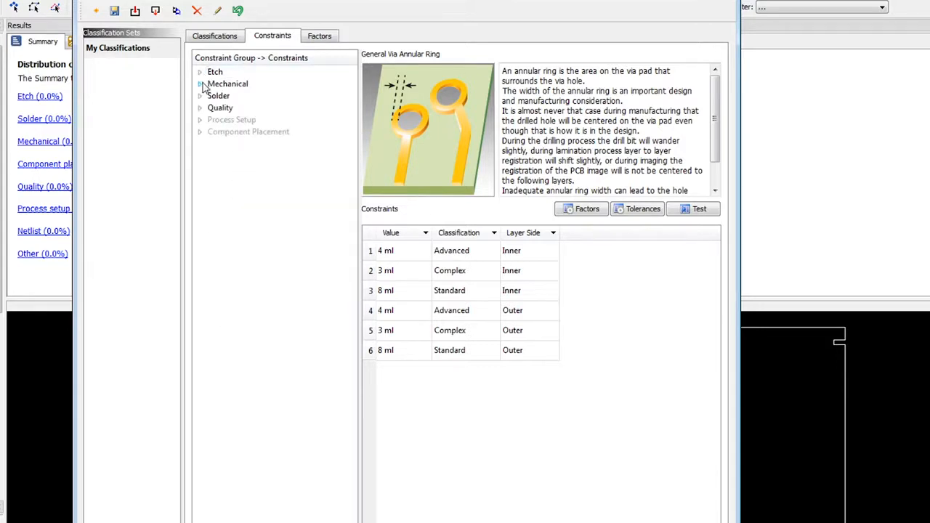
click(201, 84)
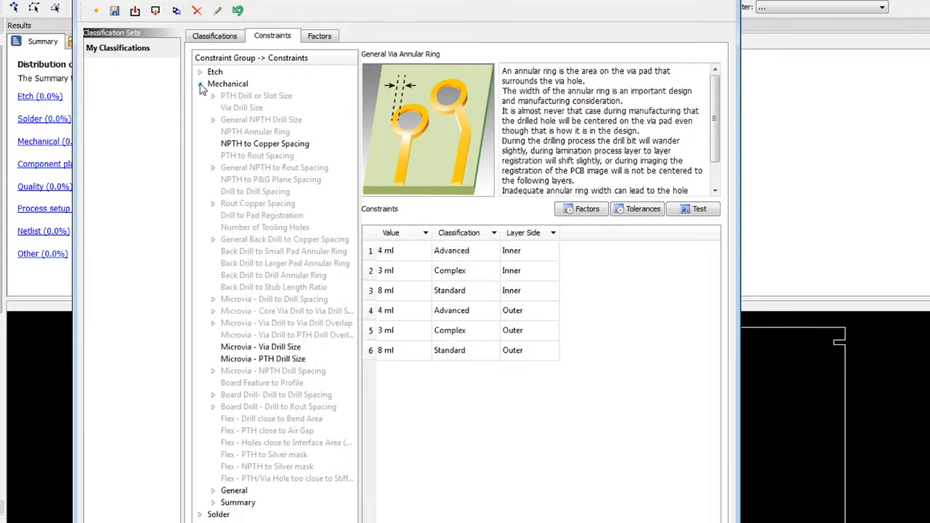
click(201, 85)
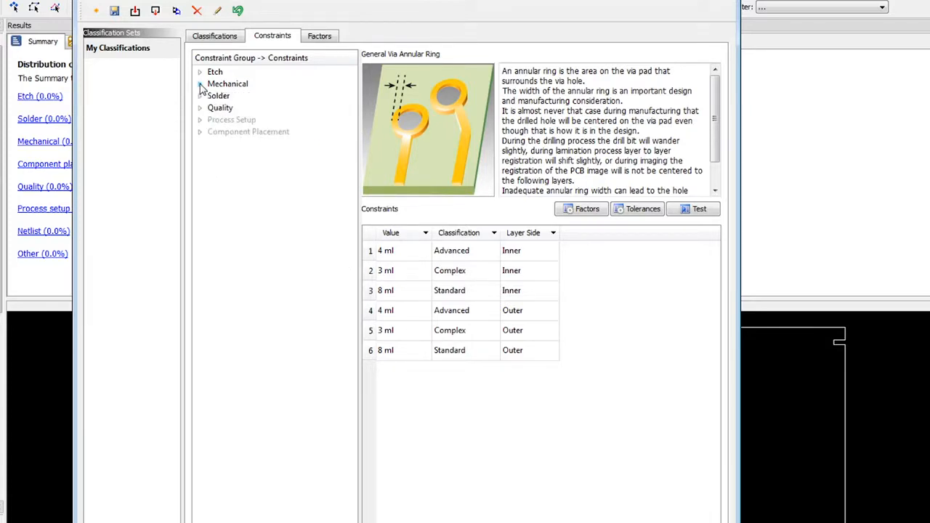
click(200, 95)
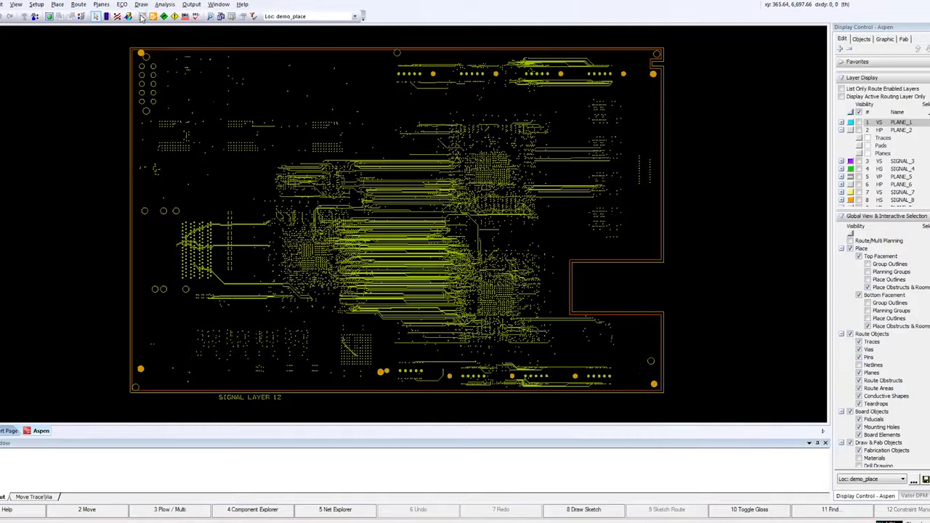
Open the Constraint Manager and its stackup editor to review the layer stackup, then close both.
click(152, 16)
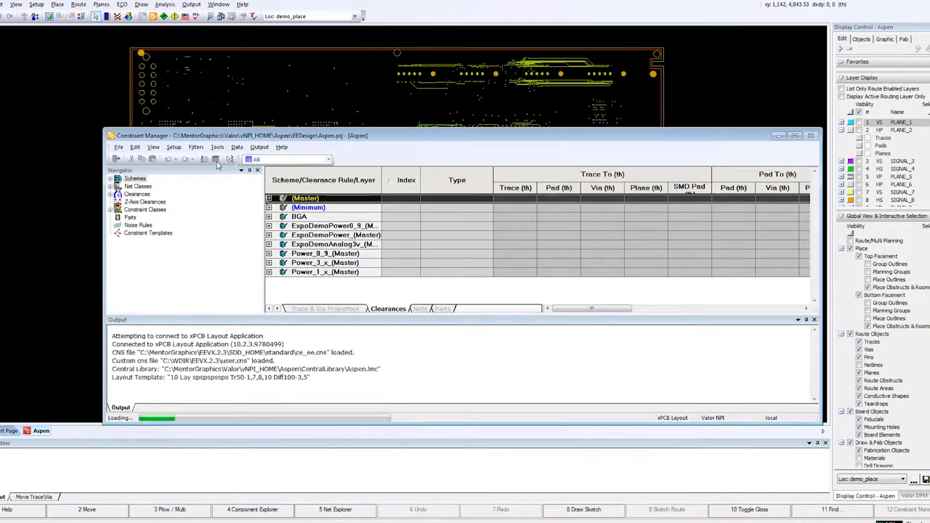
click(215, 159)
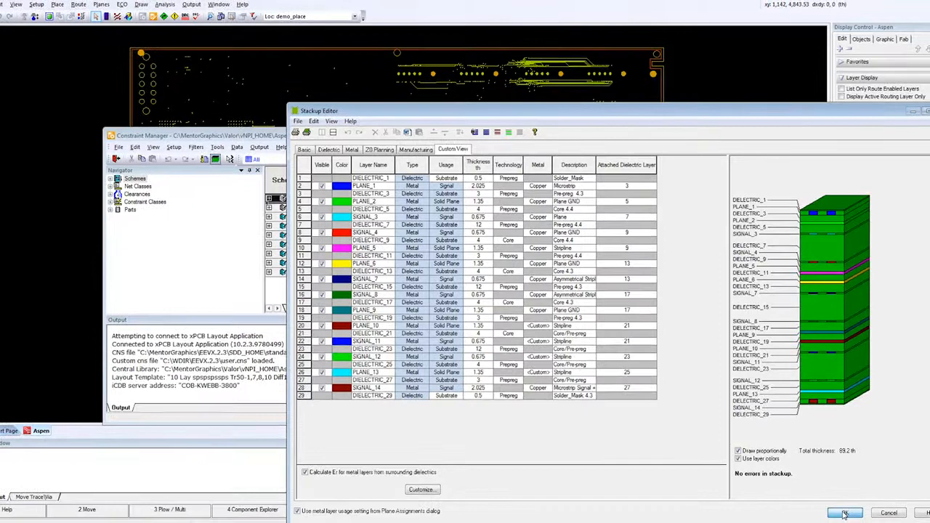
click(845, 515)
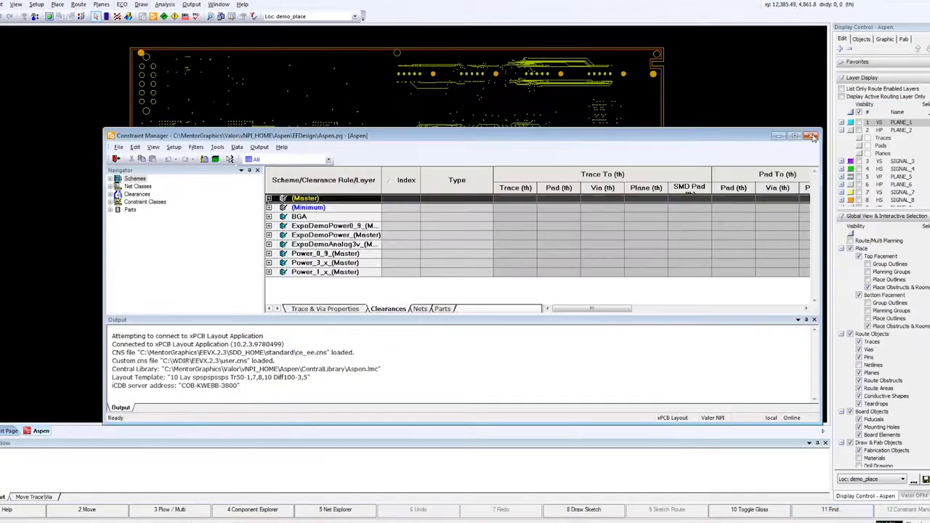
click(814, 137)
Start Valor DFM and choose My Classifications as the classification set.
click(920, 496)
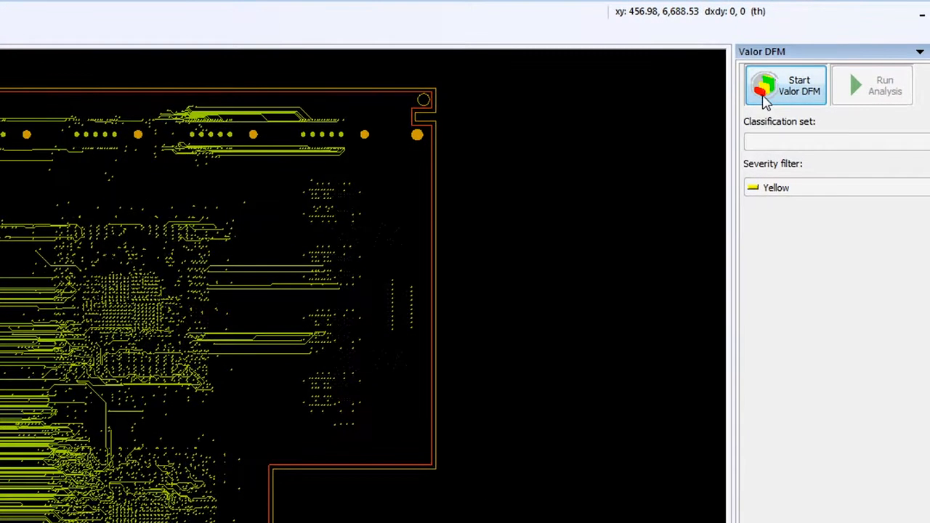
click(764, 102)
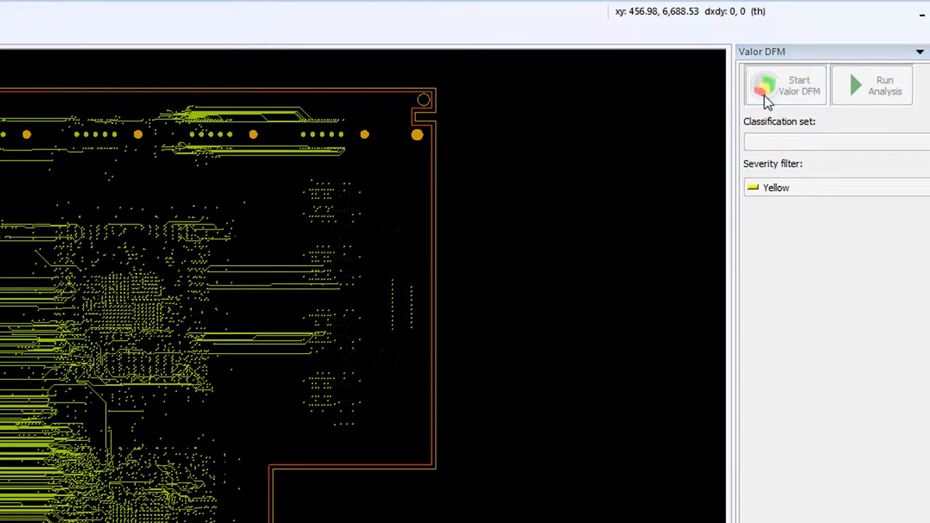
click(911, 147)
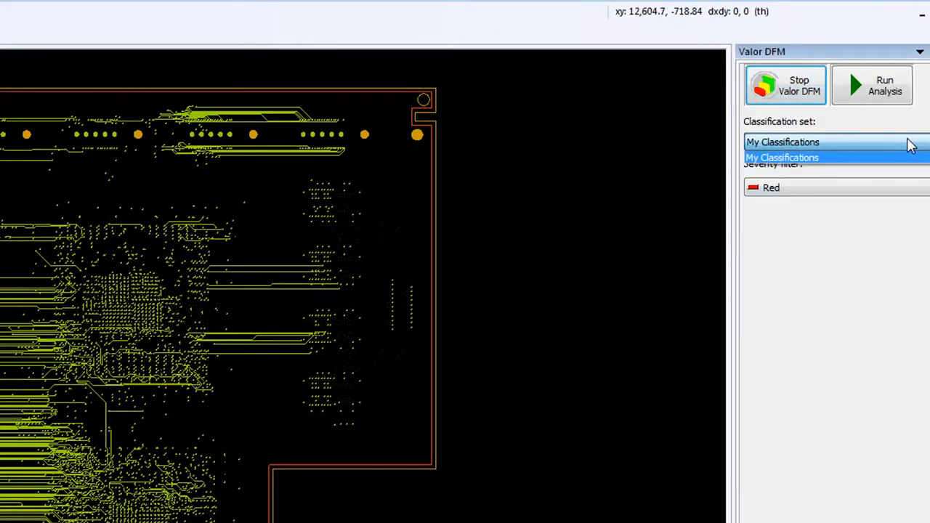
click(909, 145)
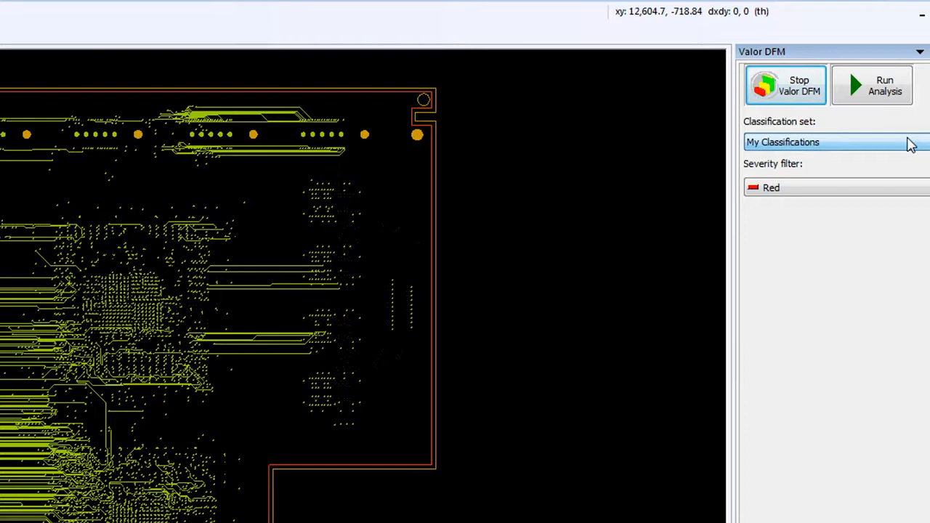
Keep the severity filter on Red and run the DFM analysis.
click(904, 192)
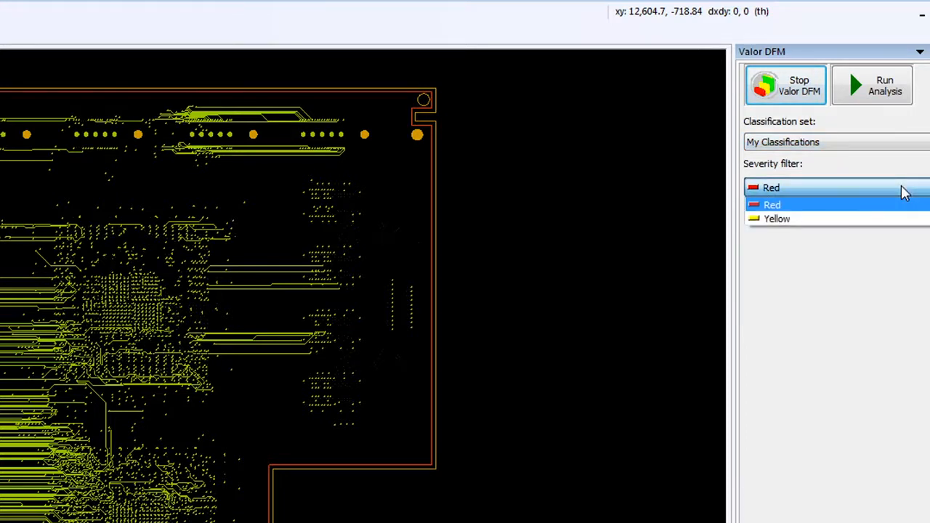
click(906, 192)
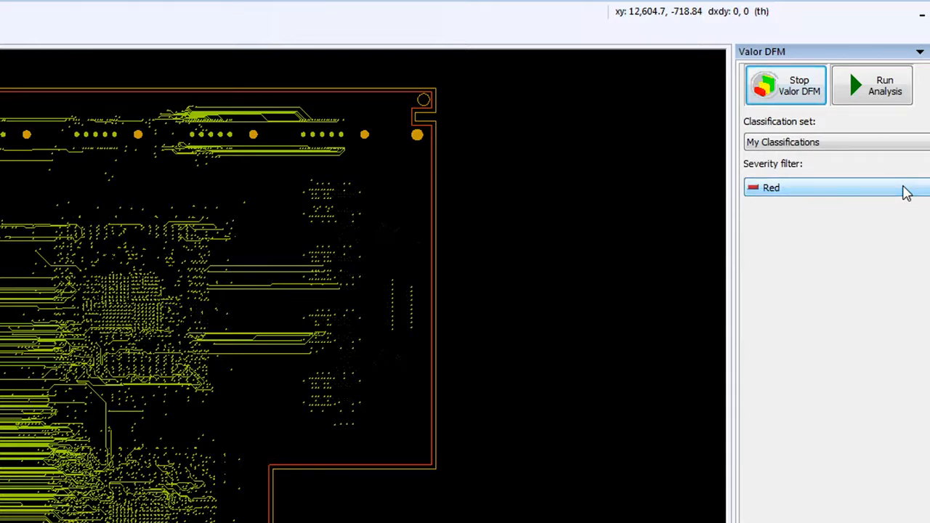
click(884, 85)
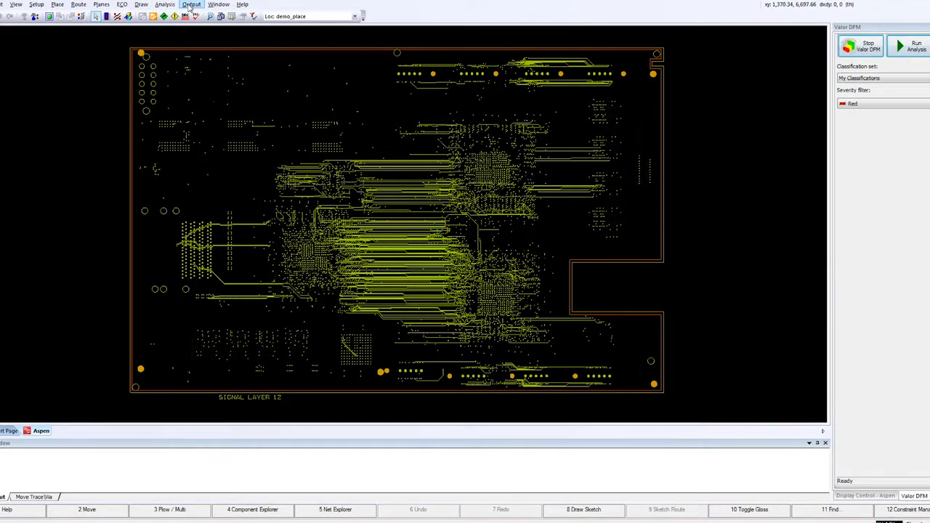
Open the Hazard Explorer and inspect the first CAD Short violation in the layout.
click(165, 4)
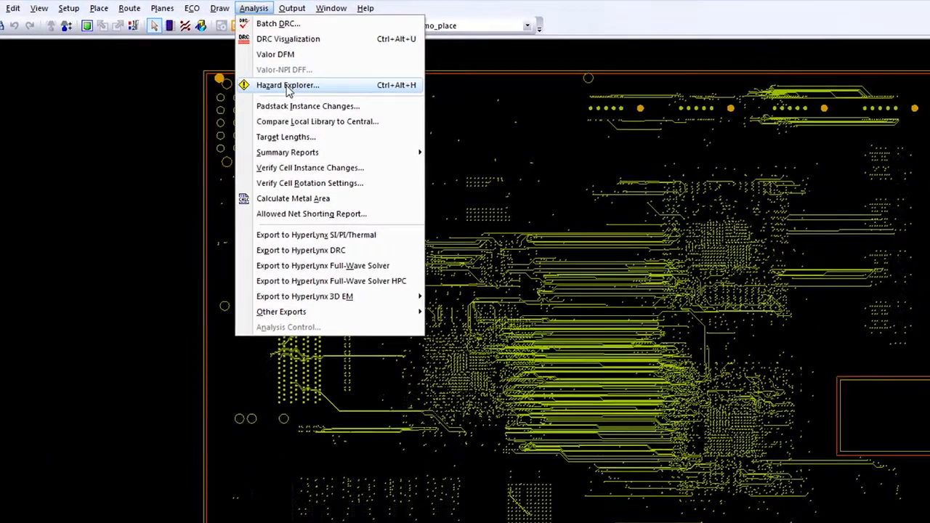
click(260, 78)
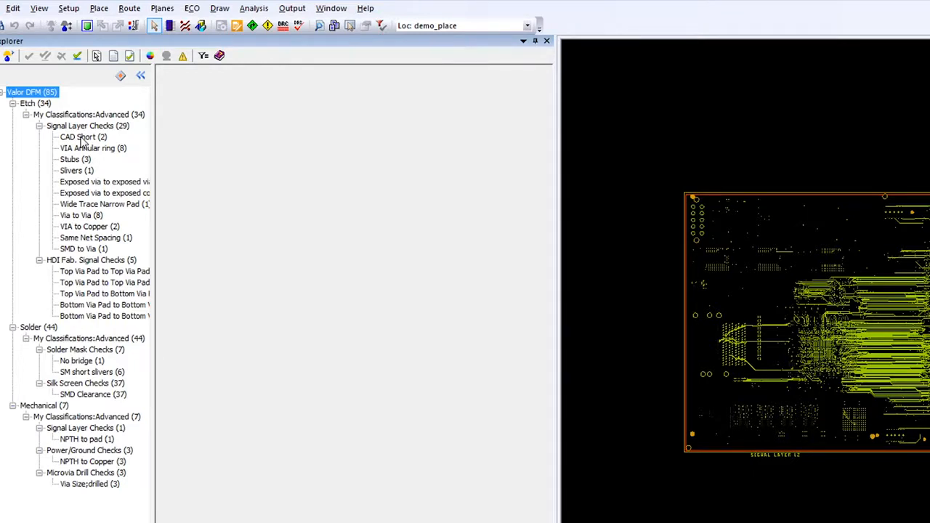
click(82, 138)
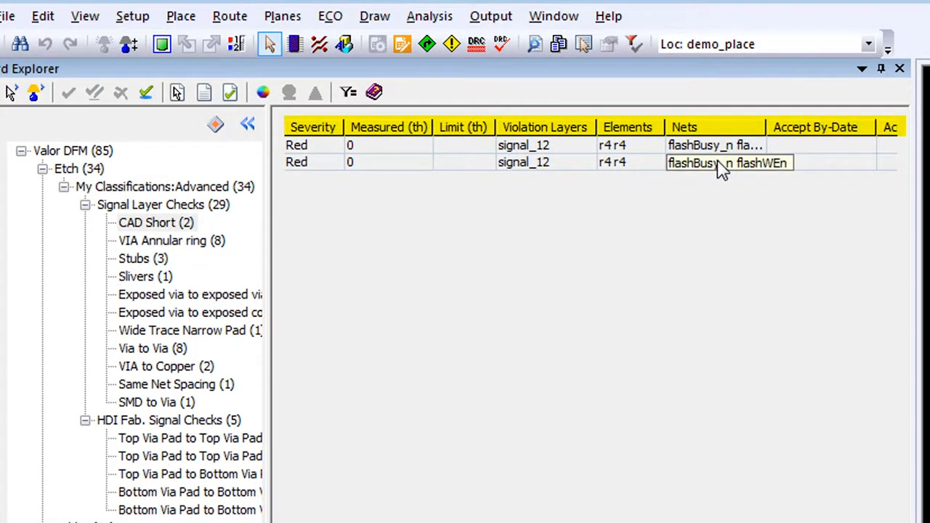
click(305, 149)
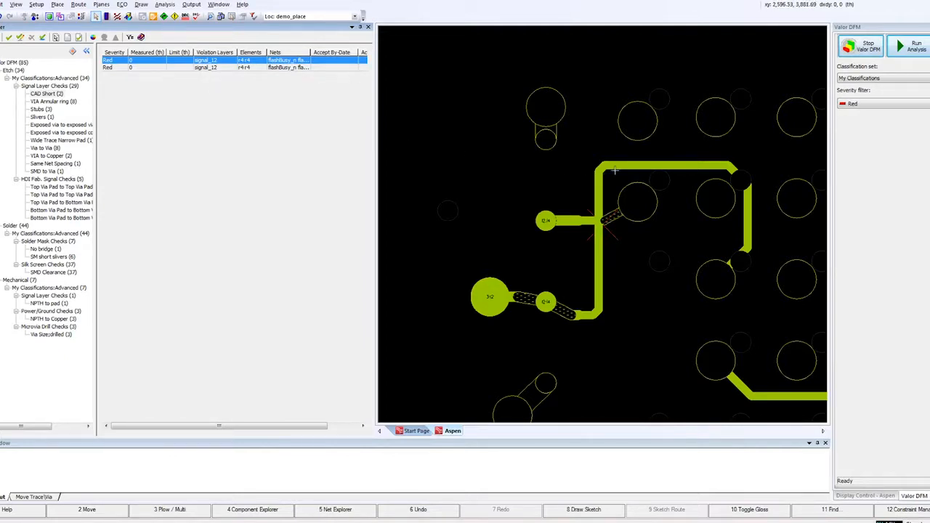
click(647, 165)
drag(647, 165, 647, 315)
Zoom to the first VIA Annular ring violation and open the via's padstack properties.
click(48, 102)
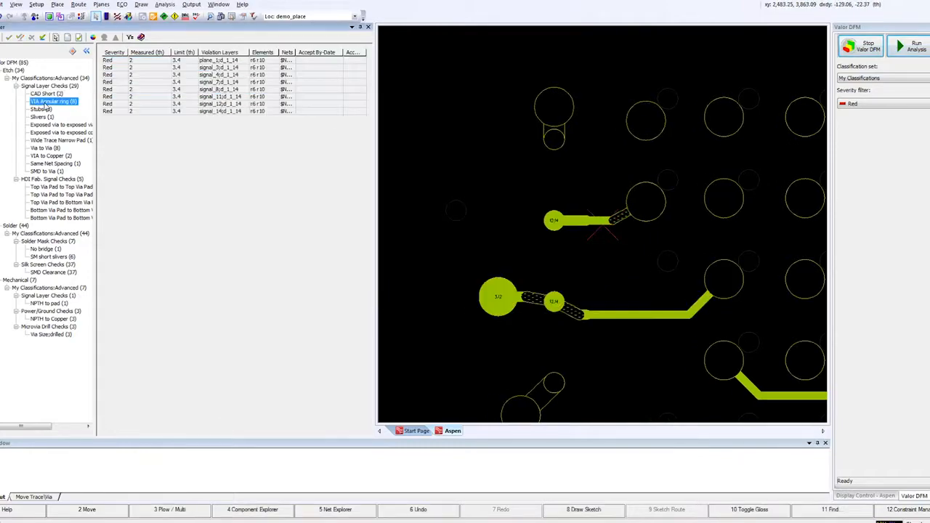
click(119, 61)
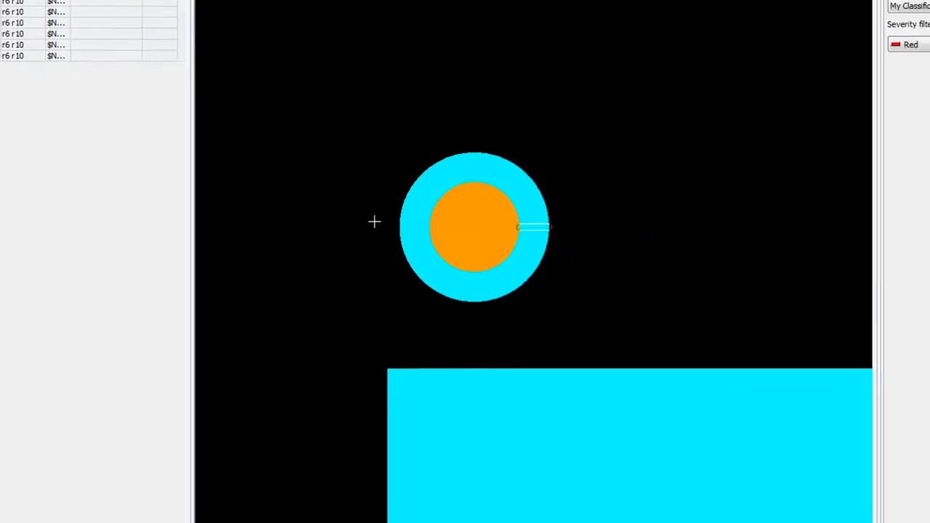
right_click(415, 212)
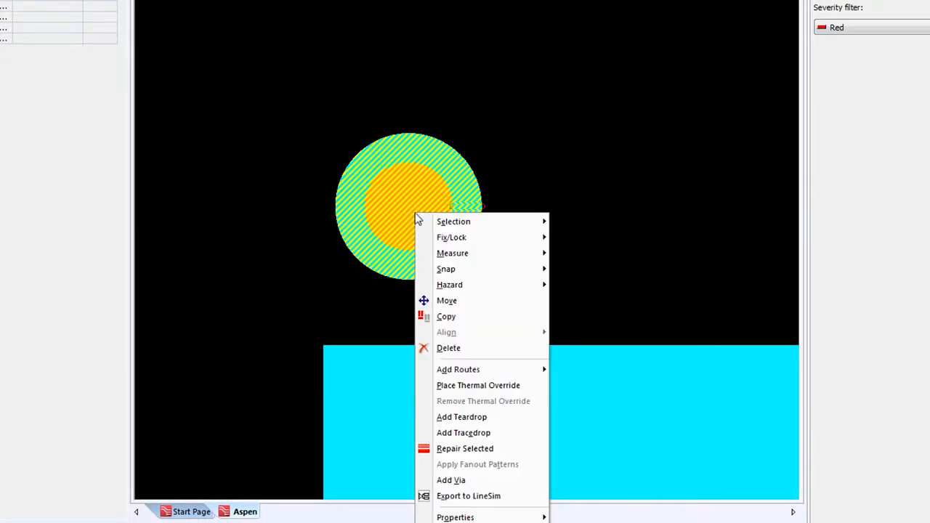
mouse_move(474, 515)
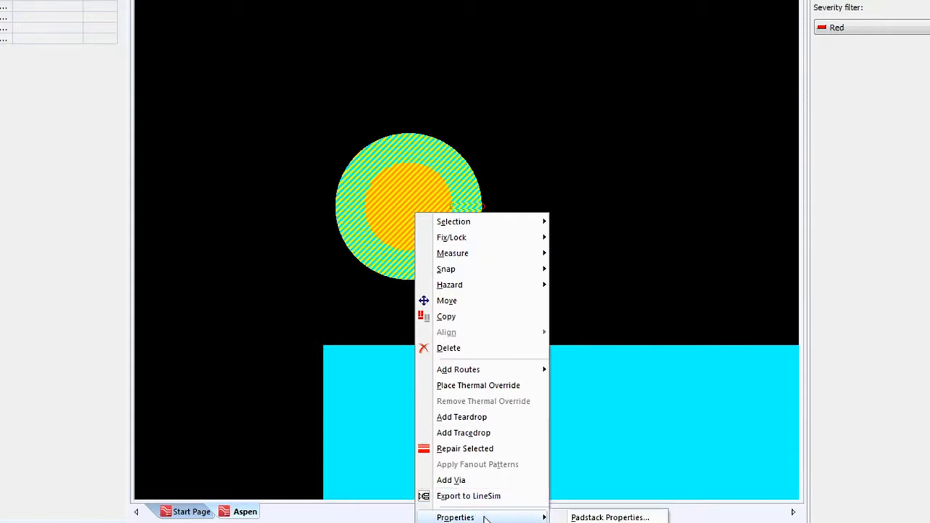
click(590, 518)
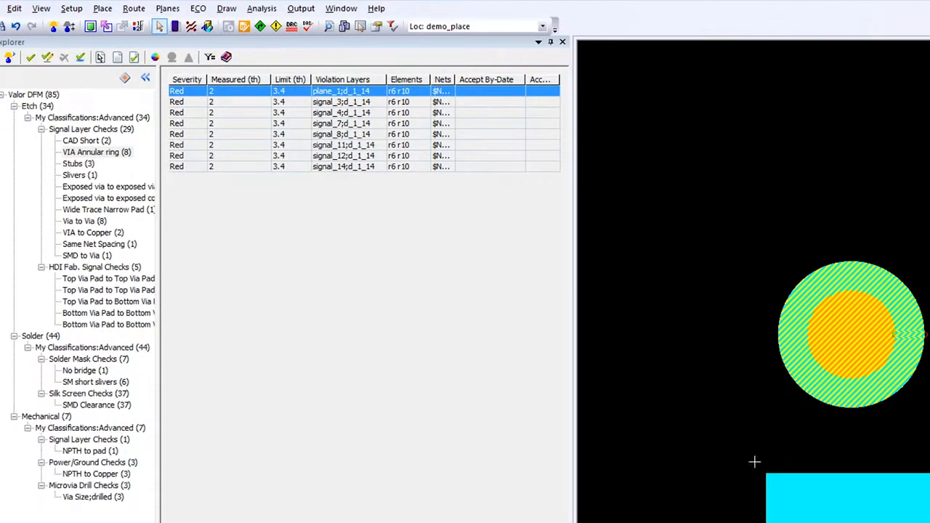
Select all eight VIA Annular ring violations and accept them.
shift+click(224, 167)
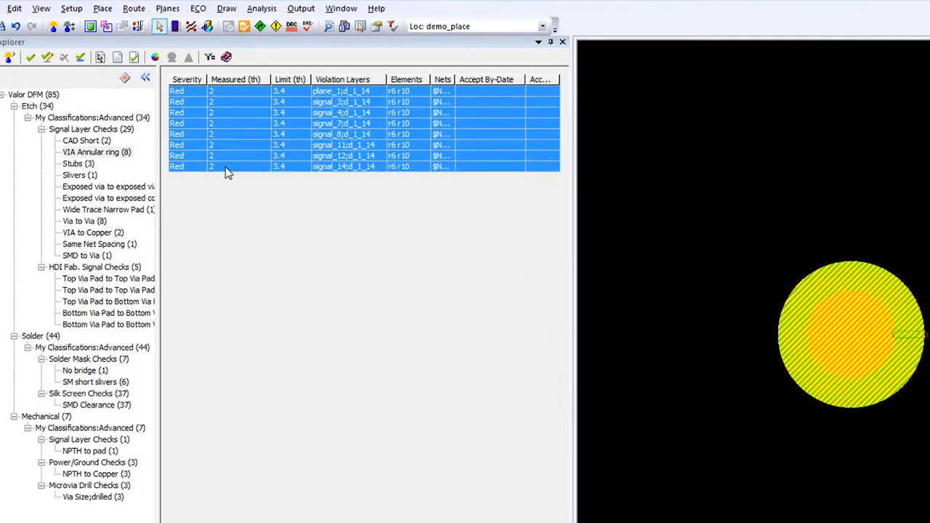
click(31, 57)
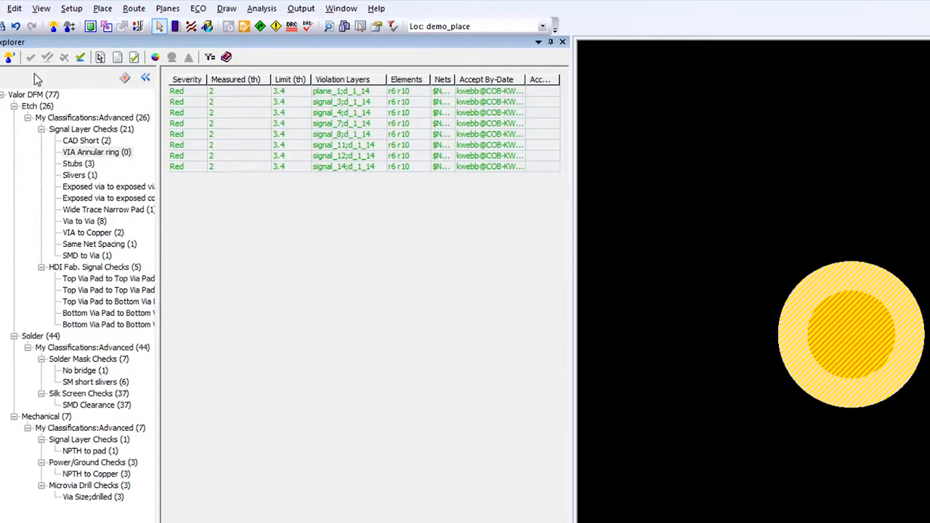
Inspect the first Stubs violation in the layout.
click(73, 166)
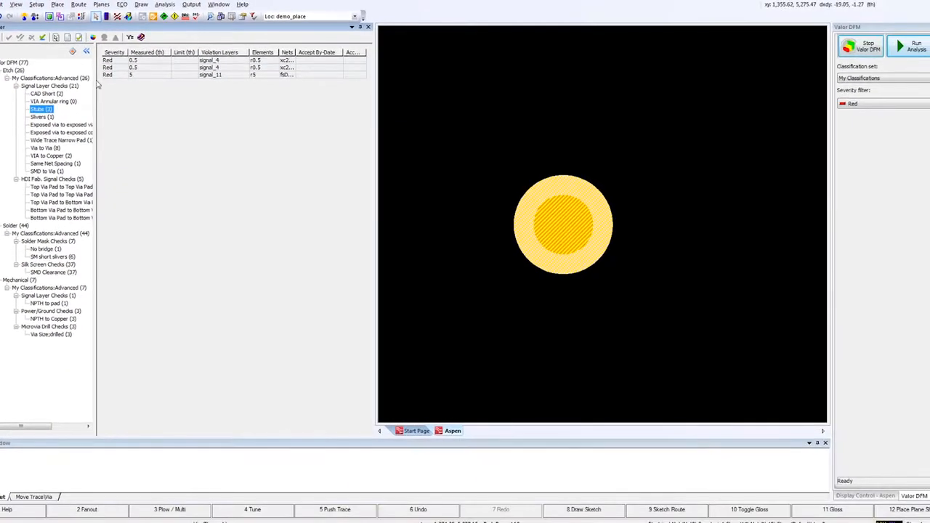
click(185, 94)
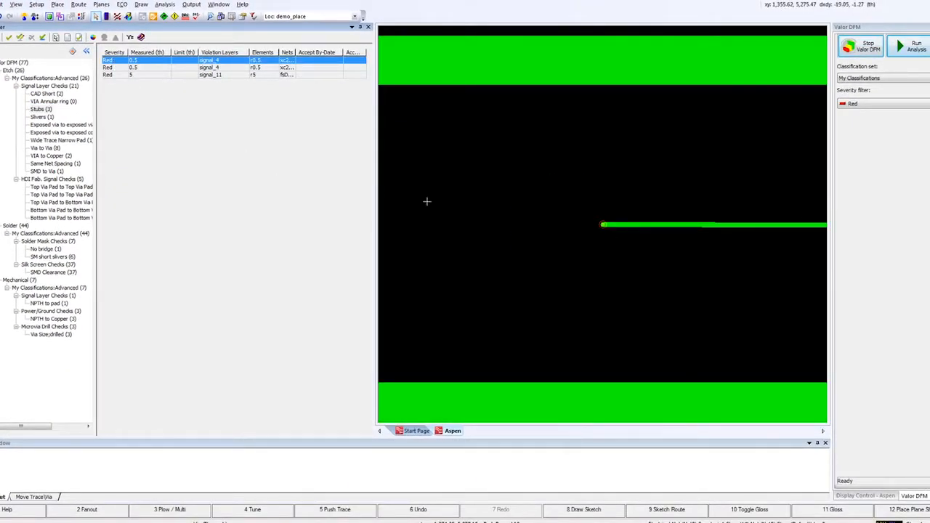
scroll(723, 256, down, 2)
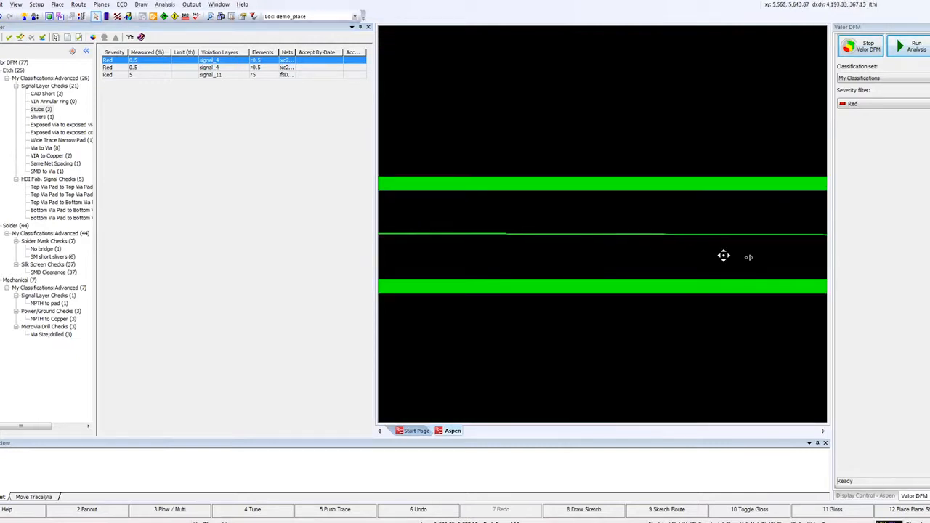
Delete the stub trace segments flagged by the first and the signal_11 Stubs violations.
right_click(630, 234)
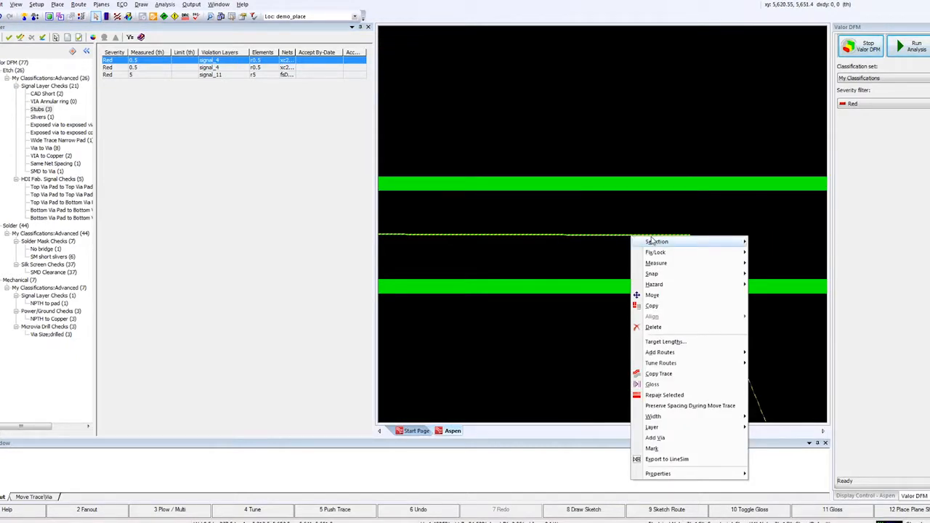
click(654, 327)
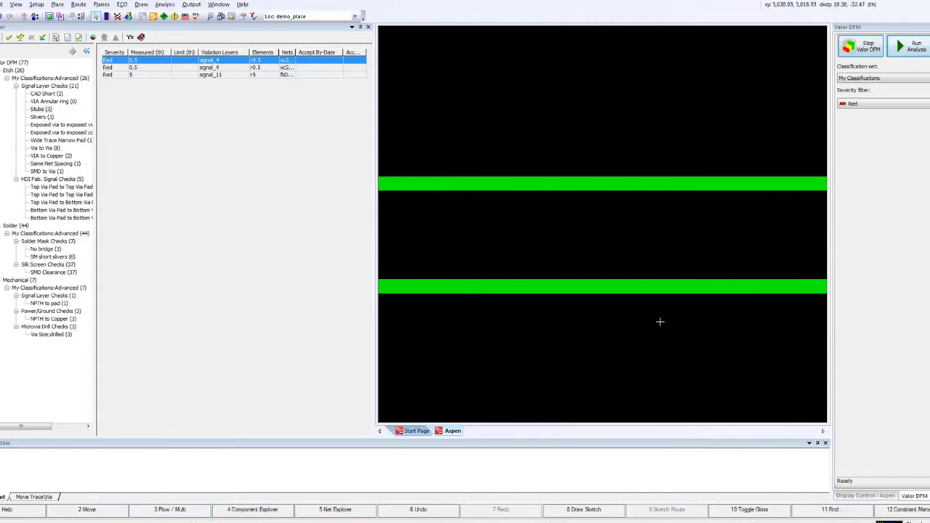
click(113, 75)
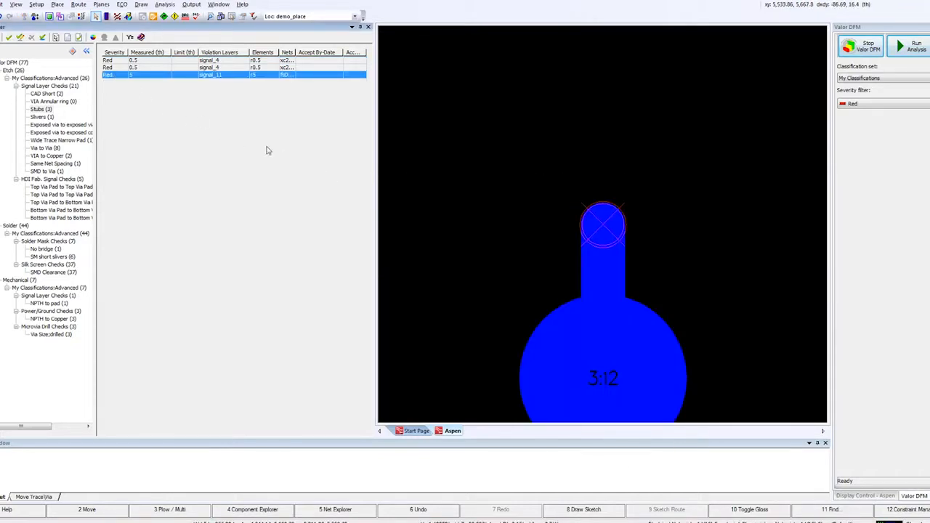
right_click(605, 229)
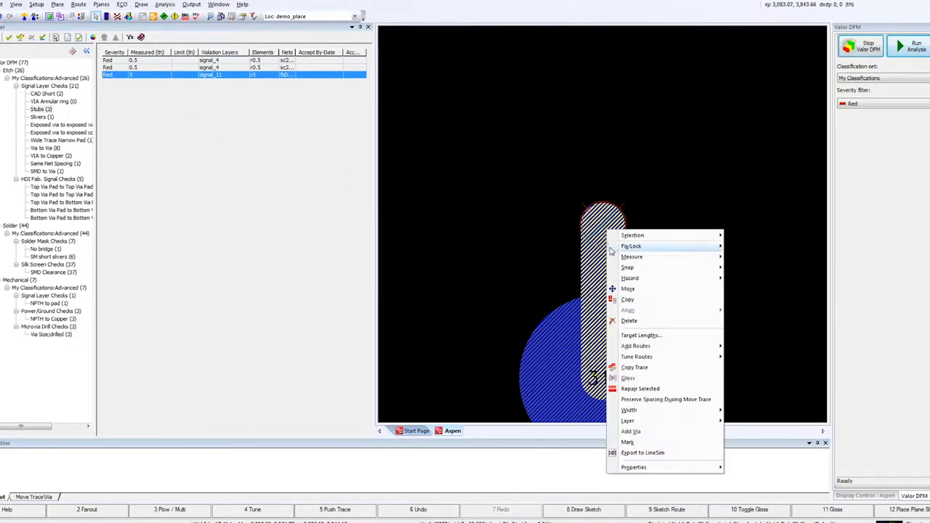
click(631, 321)
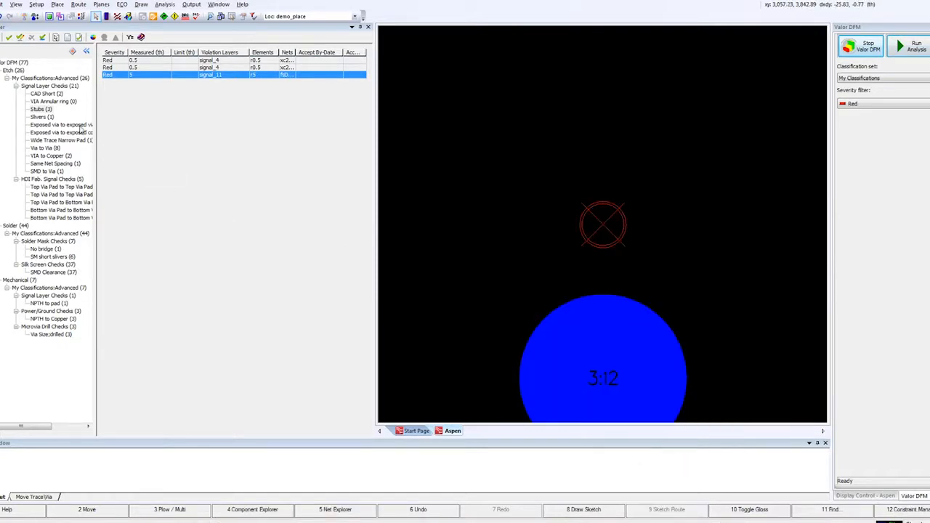
Open the Slivers violation on signal_4 and move the trace segment beside the via pad down to remove the sliver.
click(43, 117)
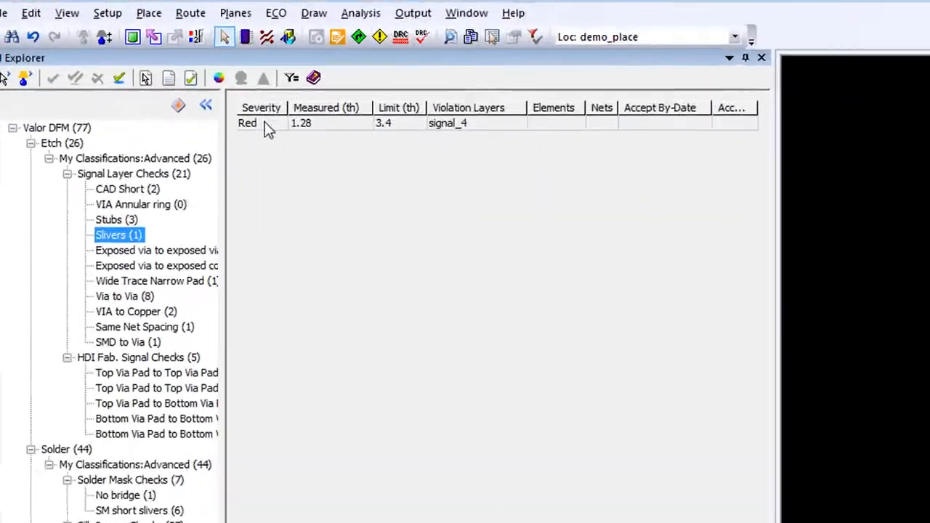
click(117, 63)
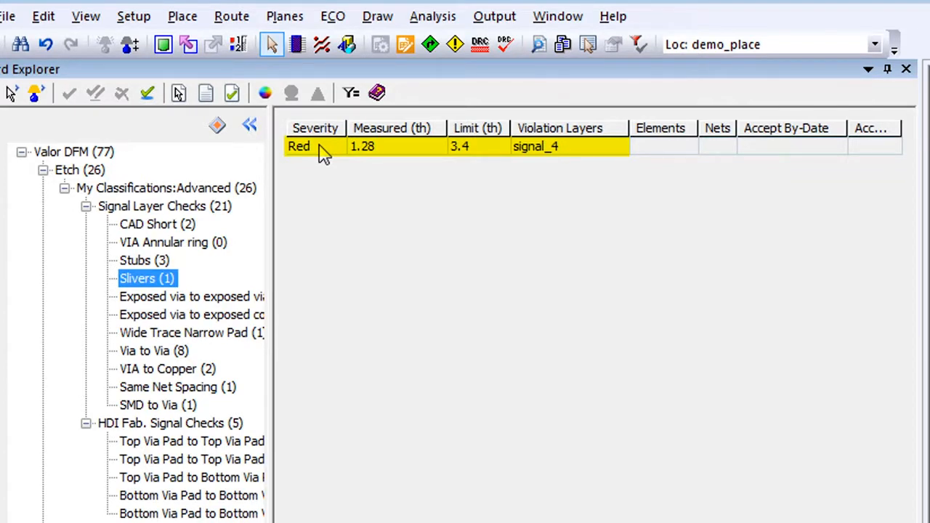
click(323, 149)
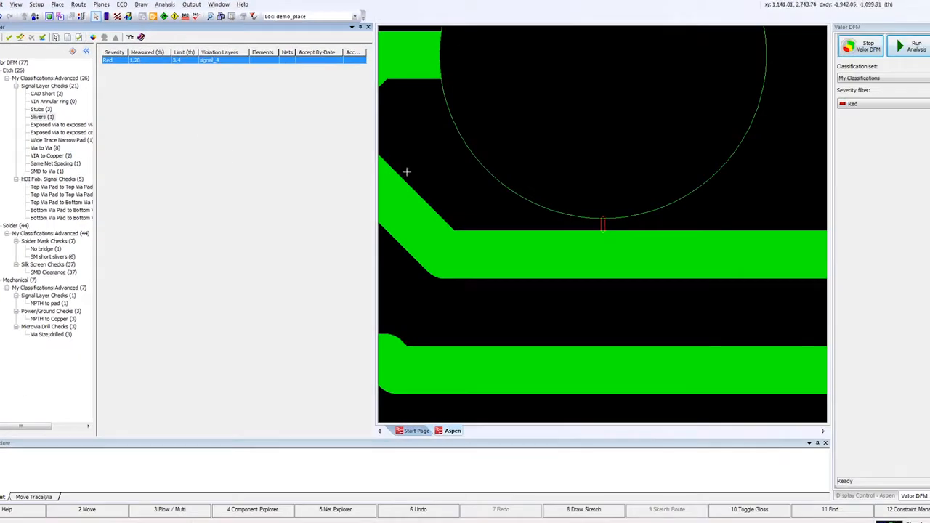
scroll(553, 222, down, 2)
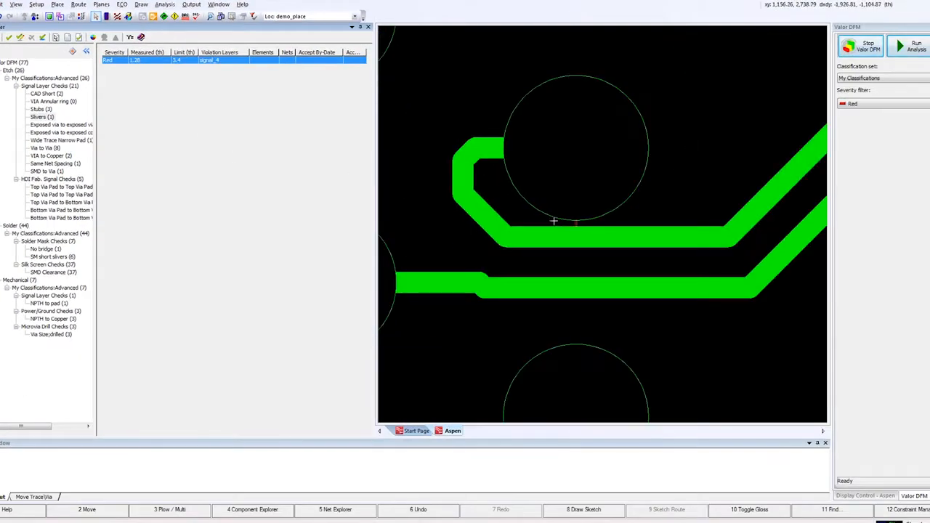
drag(584, 240, 587, 264)
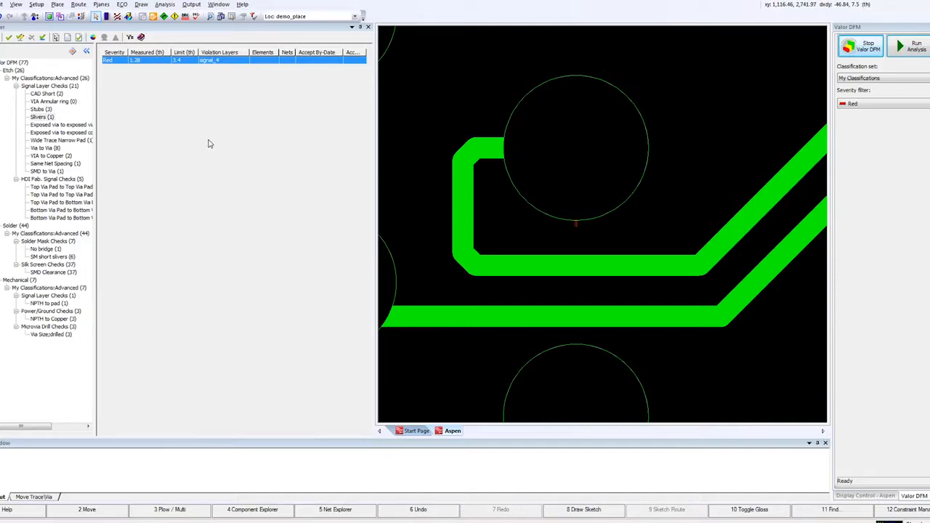
Open the Exposed via to exposed via violation and move the flagged via toward the adjacent trace.
click(47, 126)
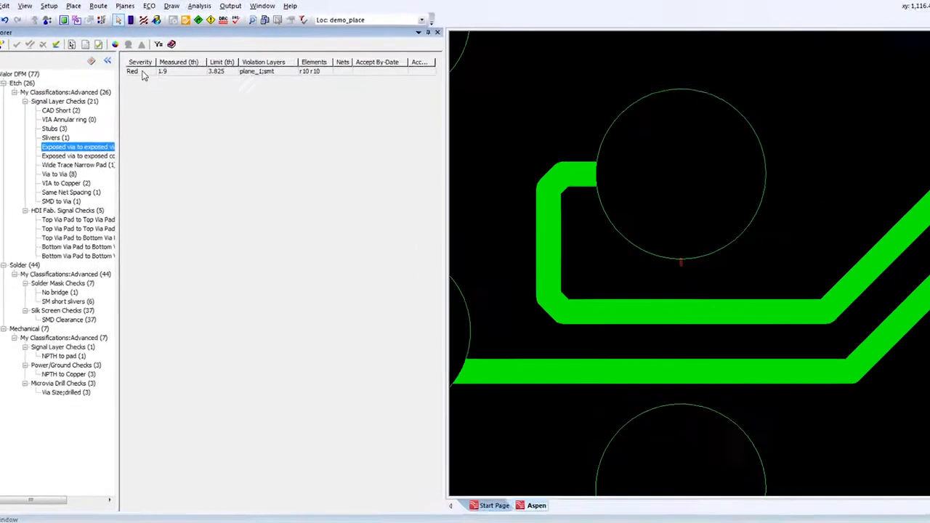
click(116, 60)
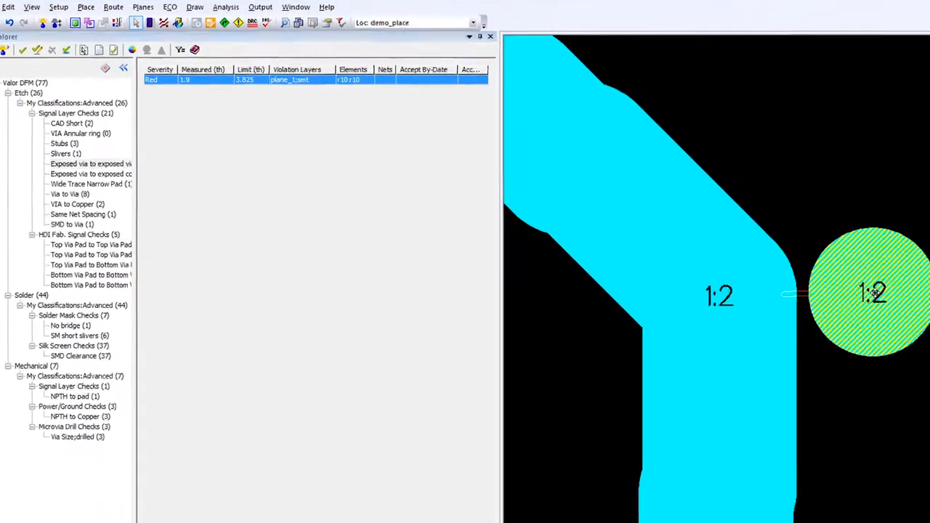
mouse_move(874, 291)
mouse_down()
mouse_move(676, 223)
mouse_move(717, 220)
mouse_up()
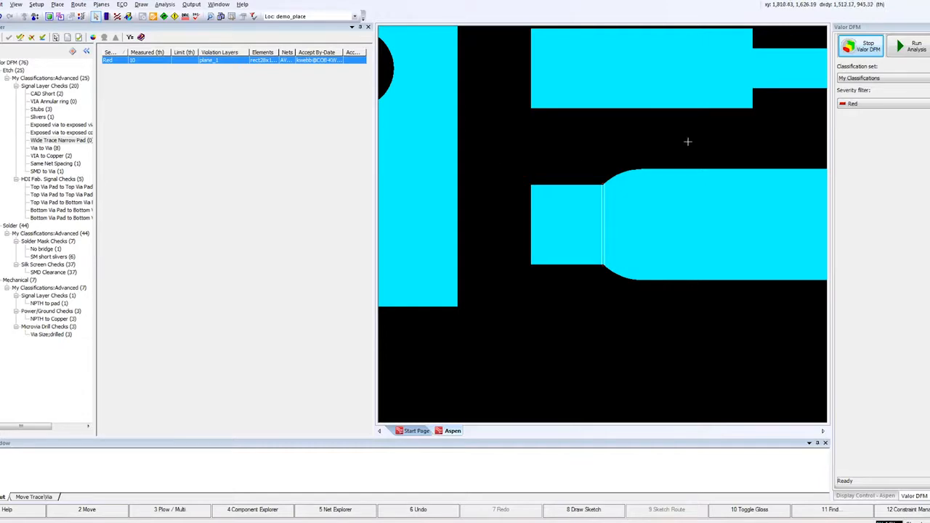
Rerun the Valor DFM analysis and review the accepted VIA Annular ring and Wide Trace Narrow Pad hazards.
click(903, 45)
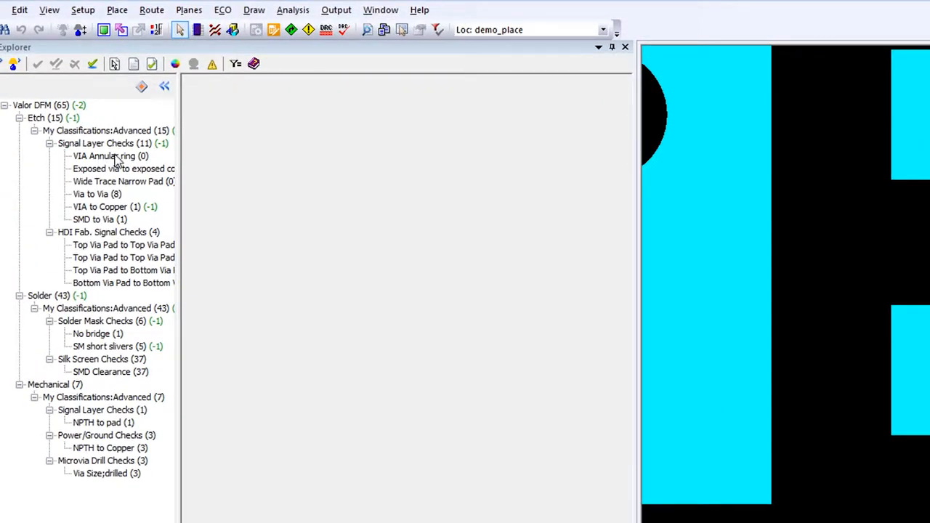
click(109, 156)
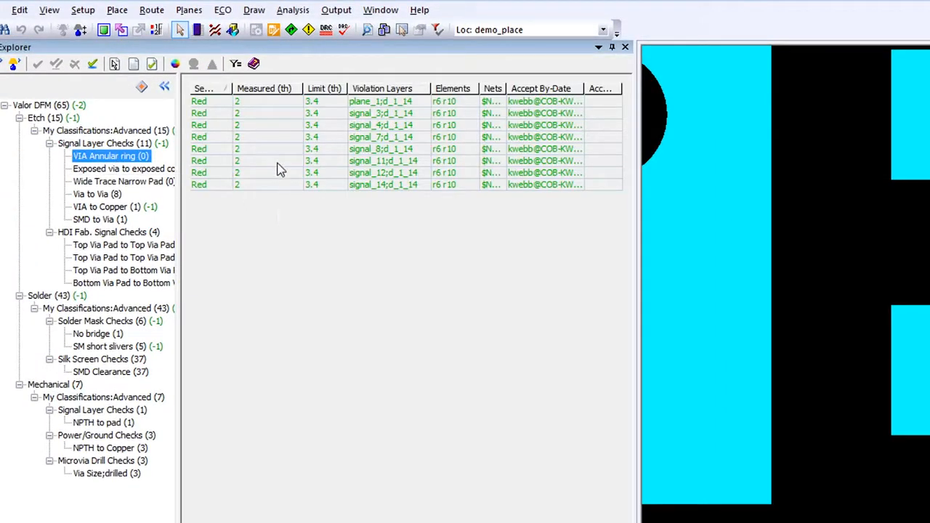
click(118, 182)
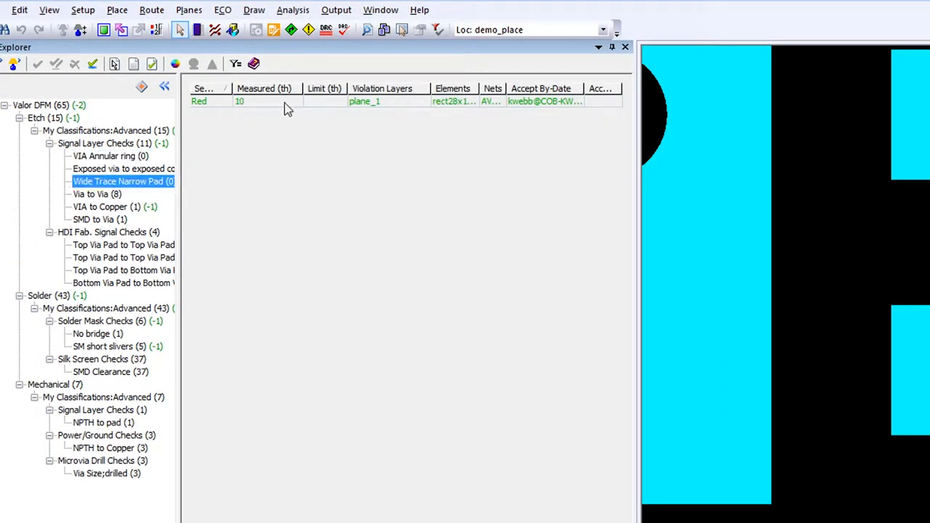